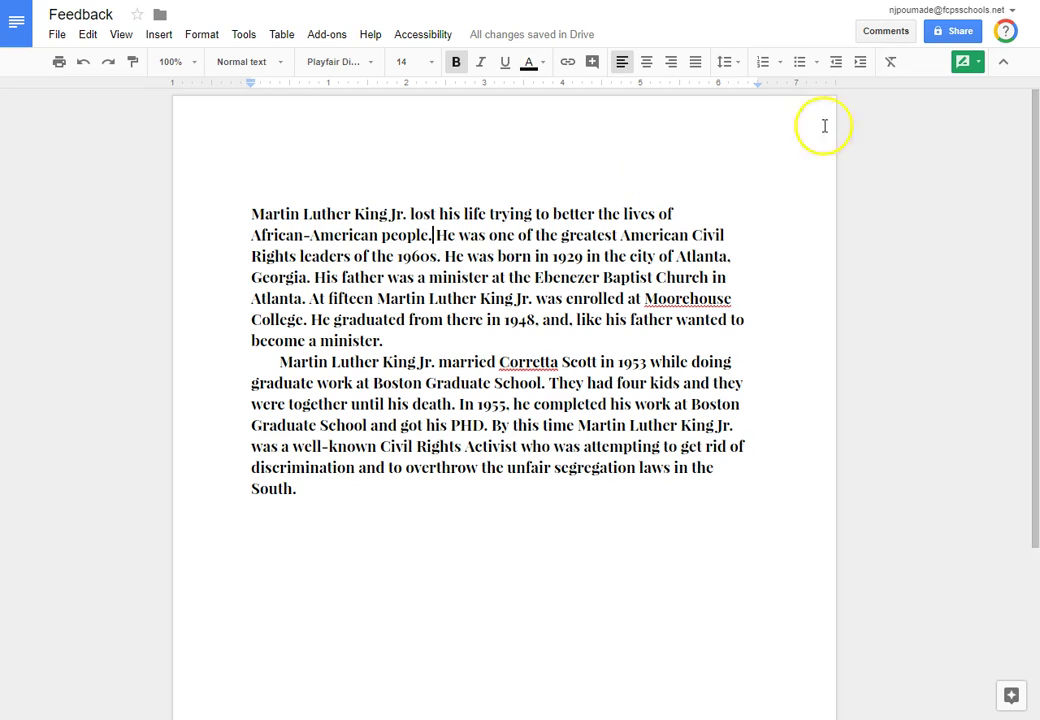
{"action": "left_click", "coordinate": [976, 64]}
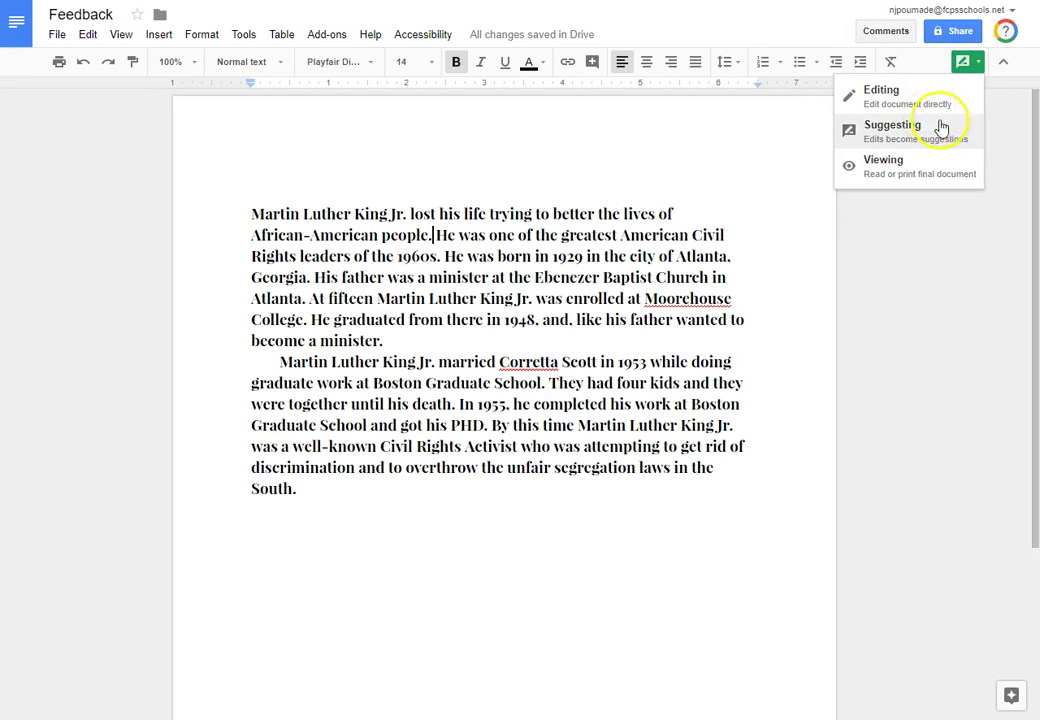
{"action": "left_click", "coordinate": [246, 36]}
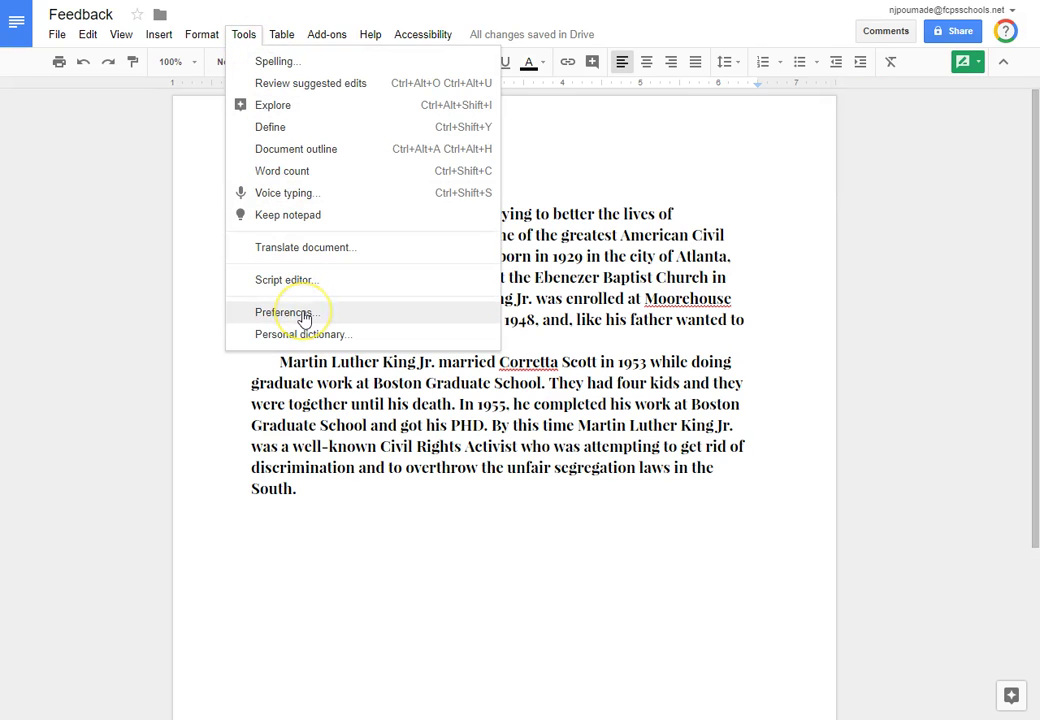
{"action": "left_click", "coordinate": [687, 162]}
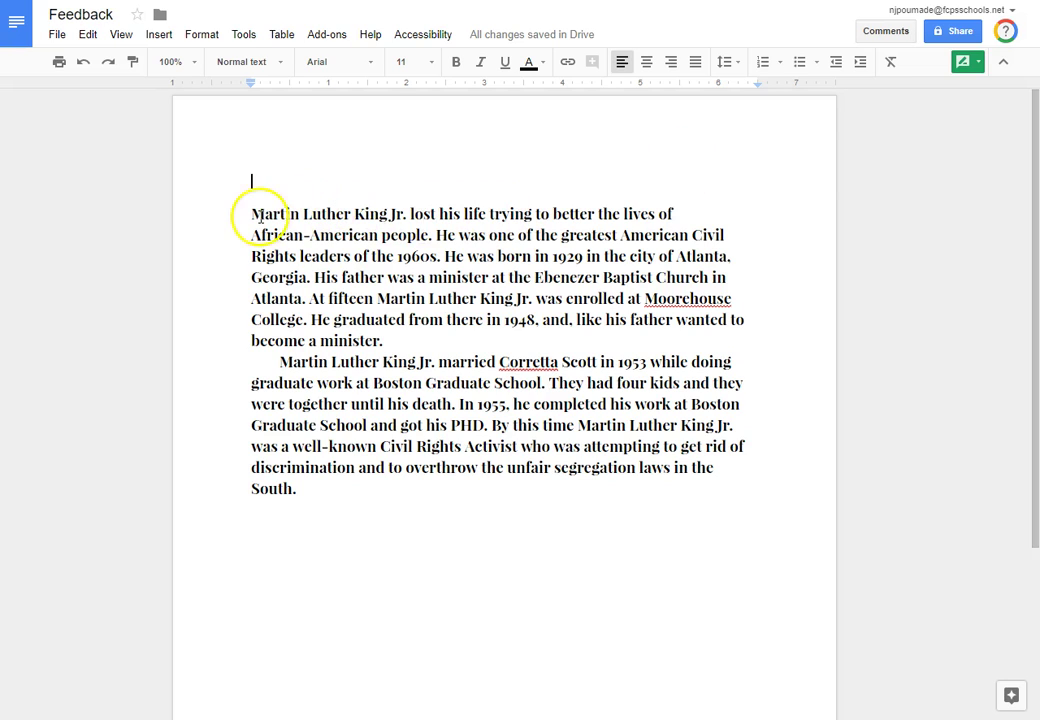
- Comment "I would really like to learn more." on the paragraph's opening sentence and mark the comment as resolved
{"action": "left_click_drag", "start_coordinate": [252, 213], "coordinate": [428, 232]}
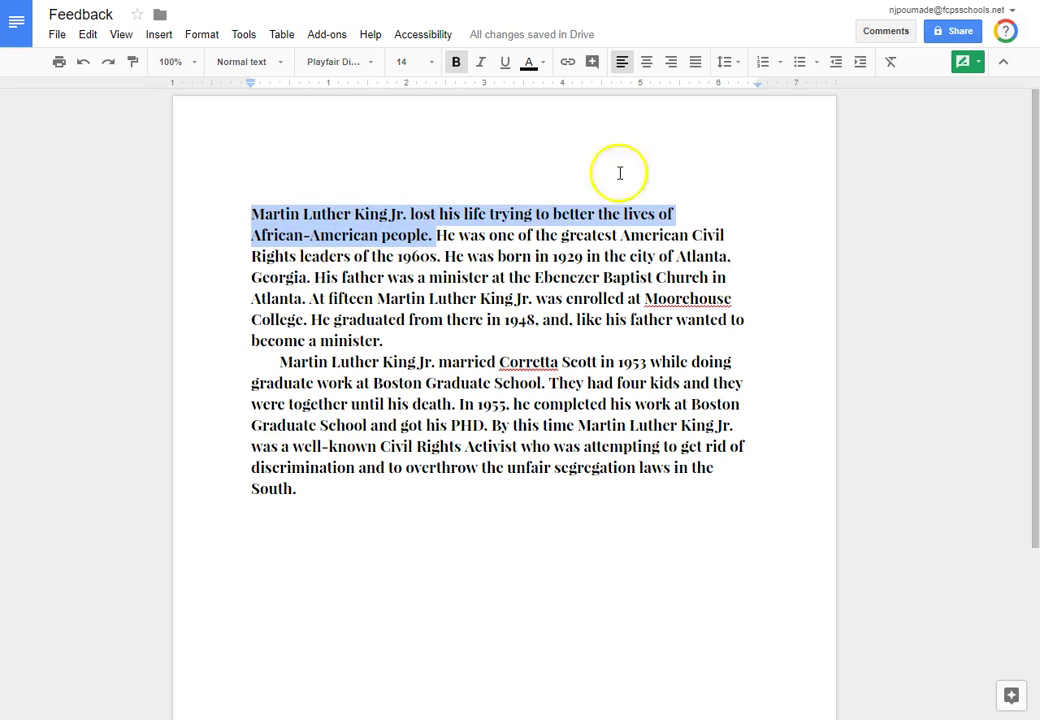
{"action": "left_click", "coordinate": [888, 34]}
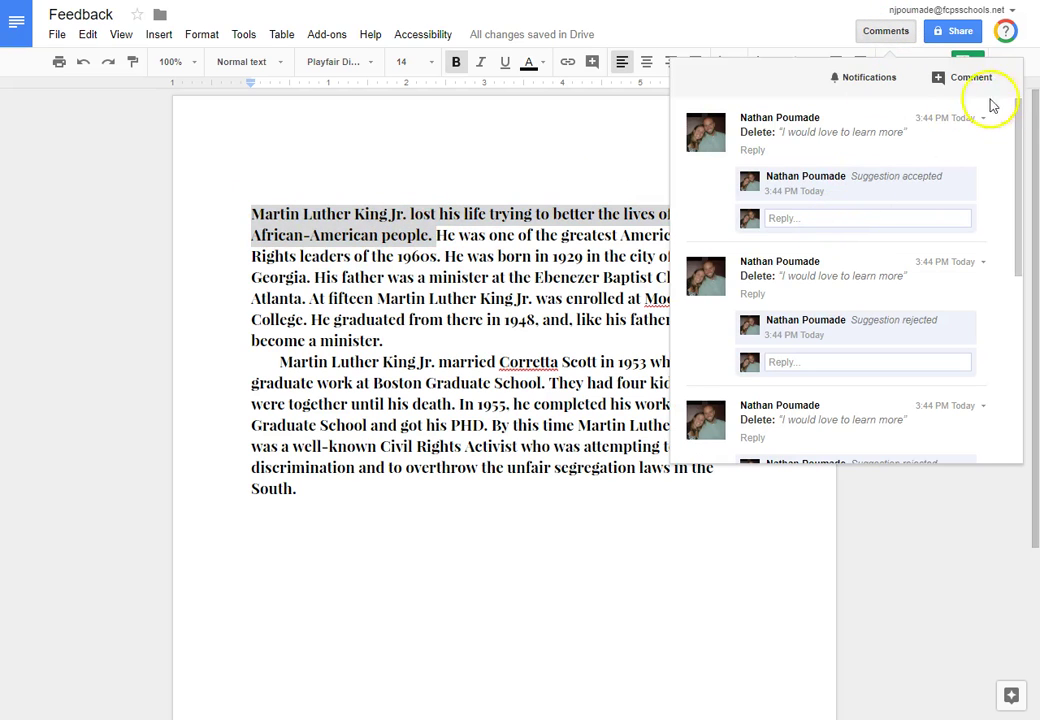
{"action": "left_click", "coordinate": [955, 78]}
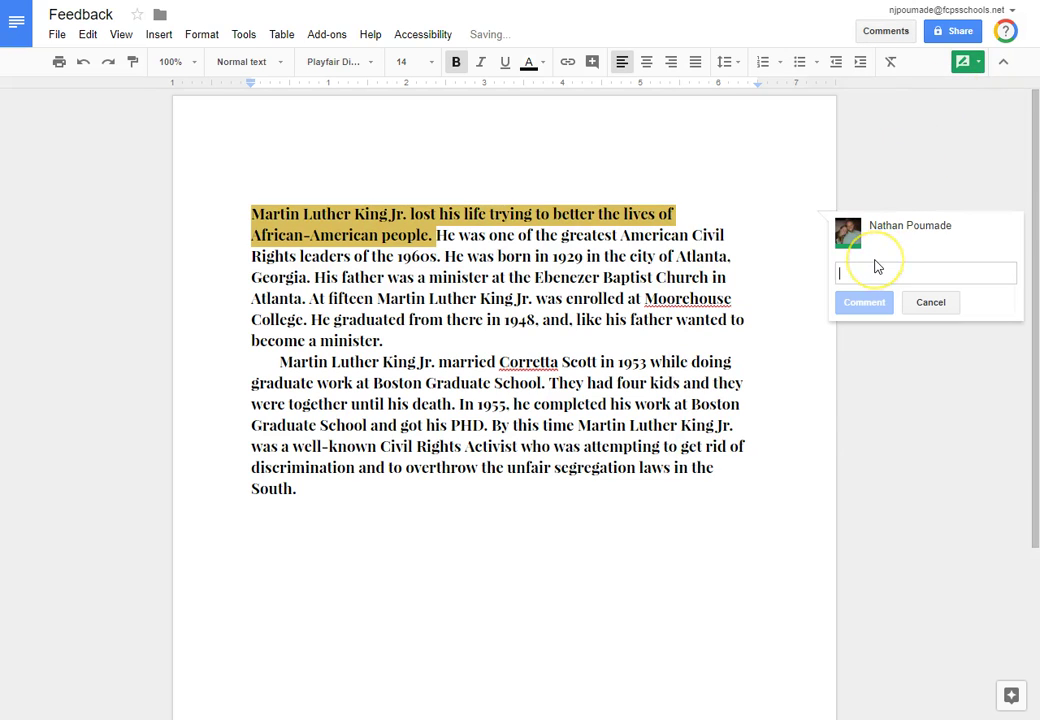
{"action": "type", "text": "I woul"}
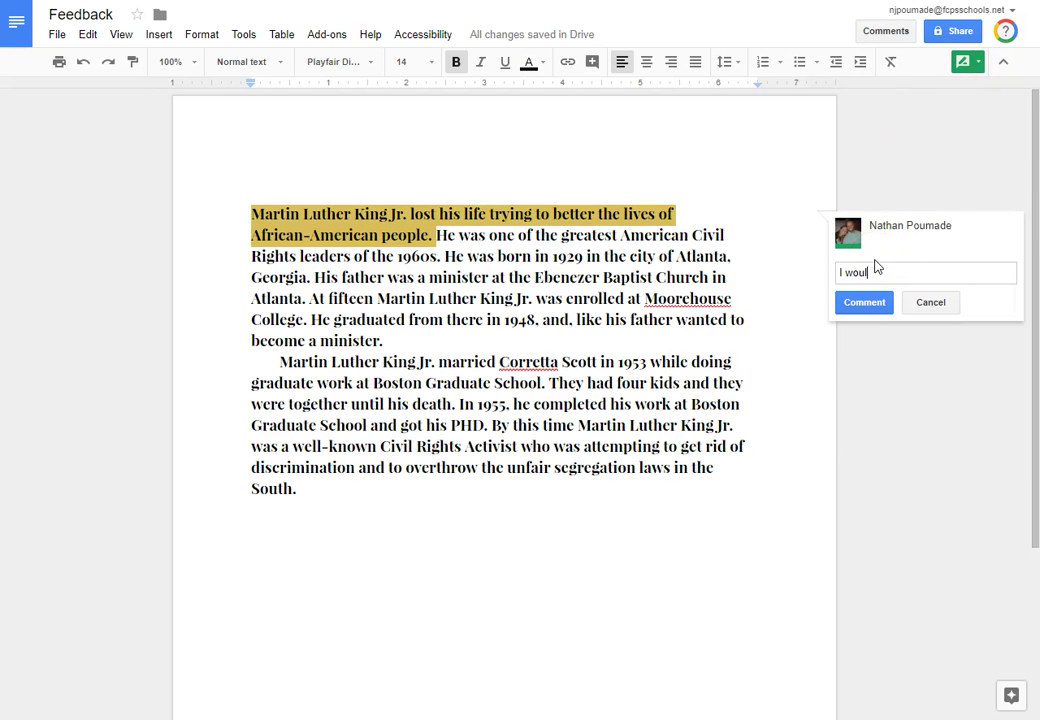
{"action": "type", "text": "d really like to learn more"}
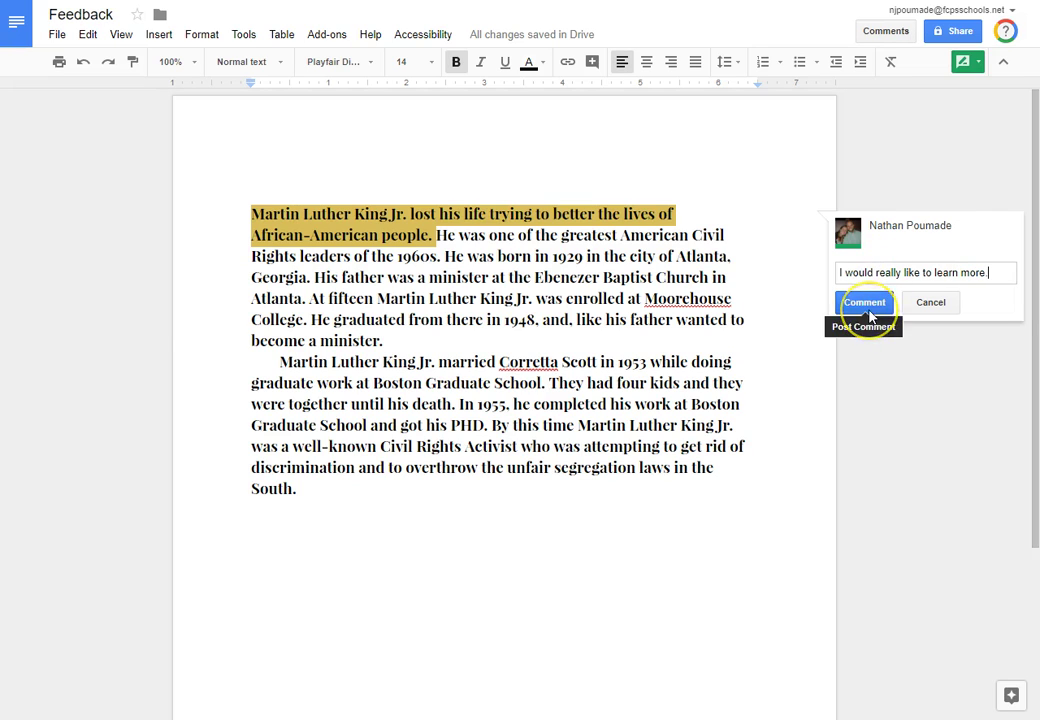
{"action": "left_click", "coordinate": [868, 305]}
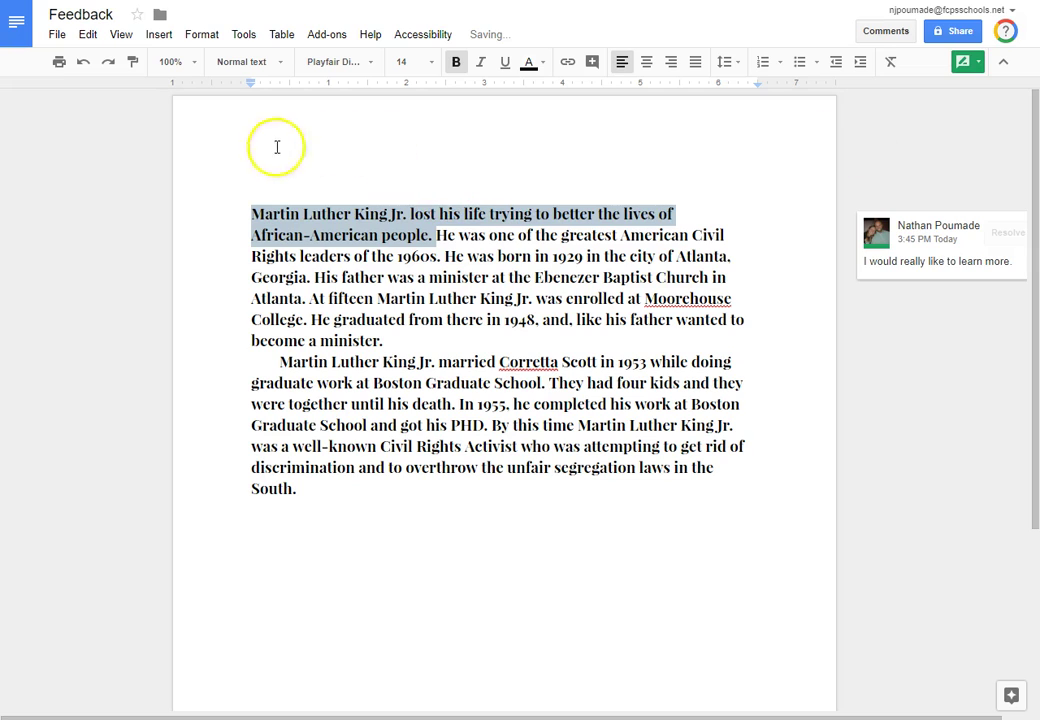
{"action": "left_click", "coordinate": [1012, 238]}
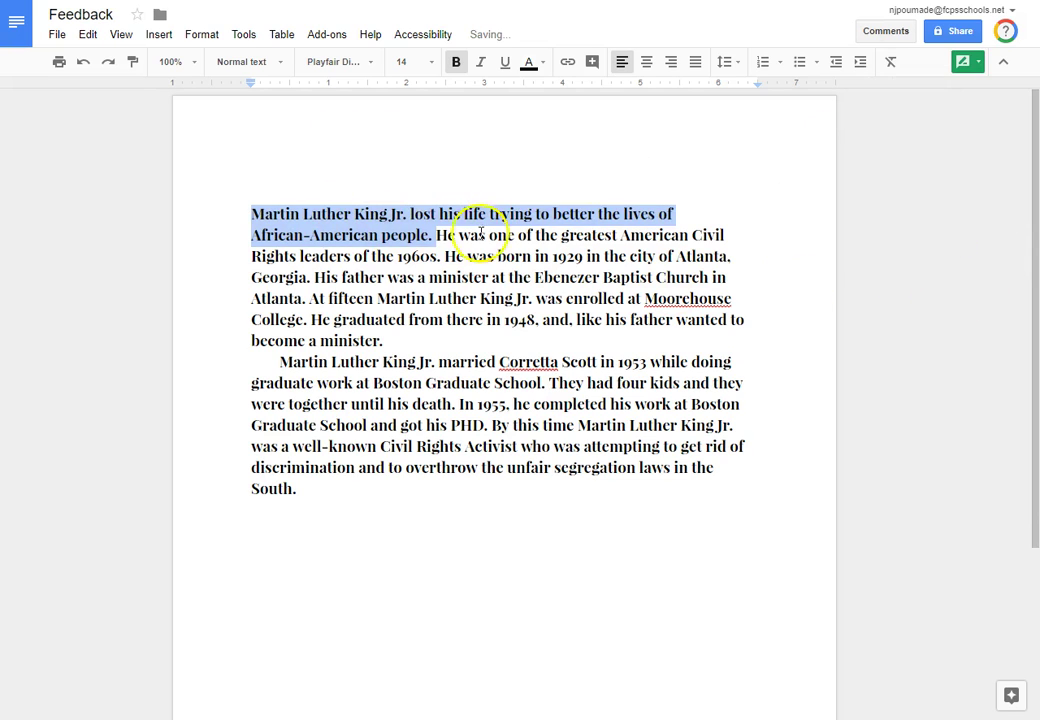
- Draft a comment on the opening sentence mentioning a colleague with "I would really love to learn more.", mark it for assignment, and discard it
{"action": "left_click", "coordinate": [887, 33]}
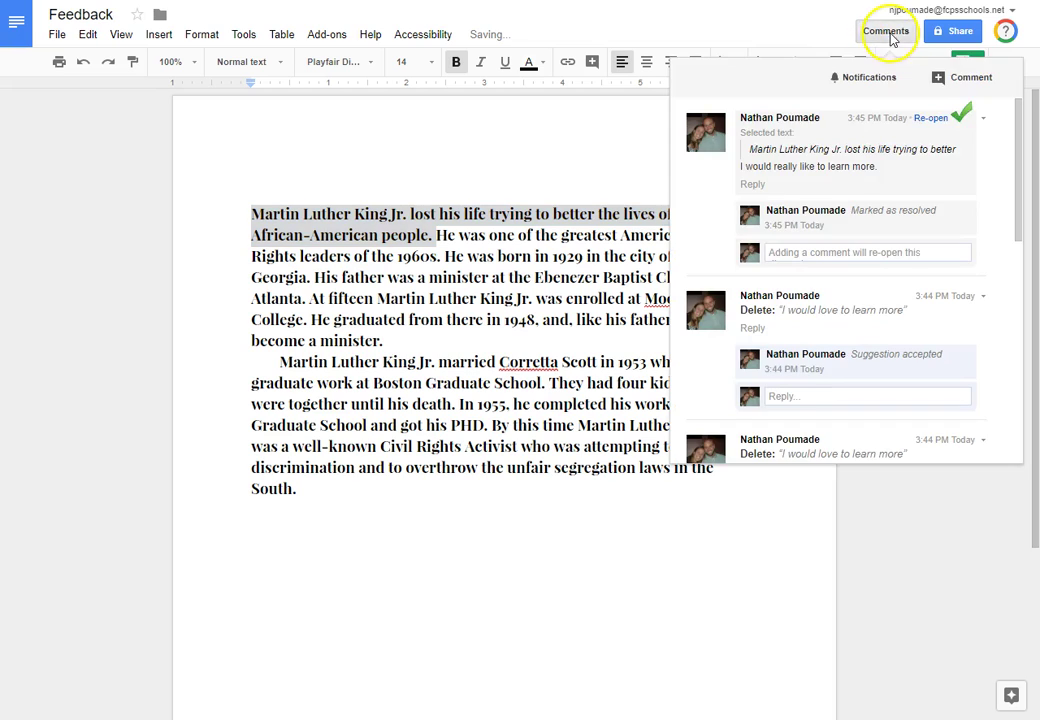
{"action": "left_click", "coordinate": [955, 80]}
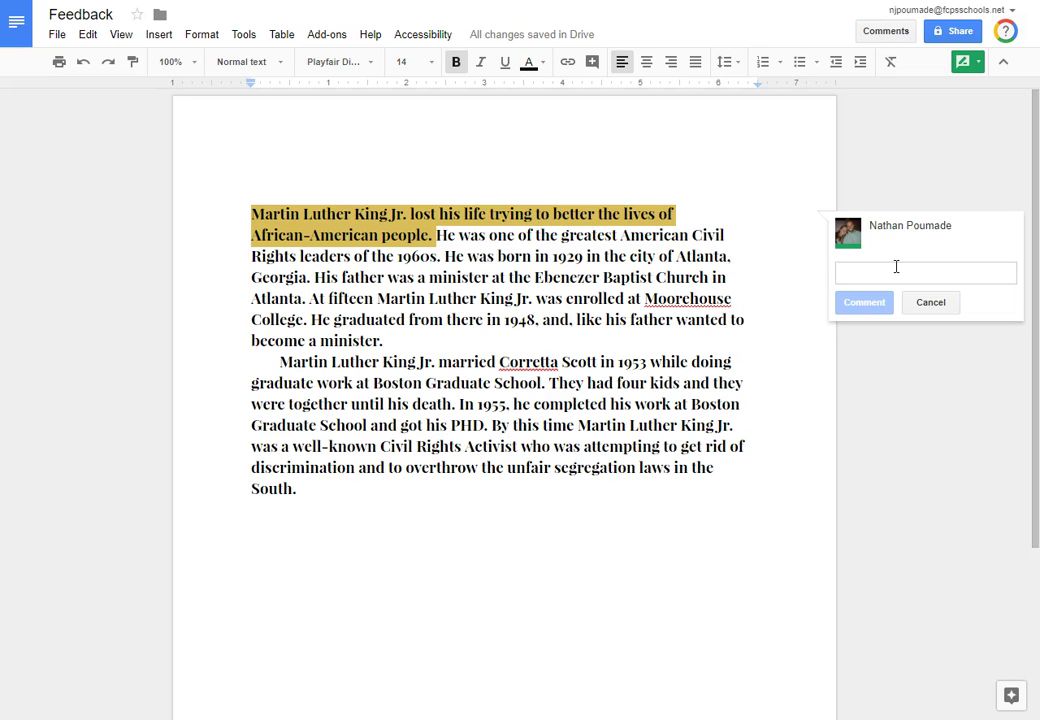
{"action": "type", "text": "+"}
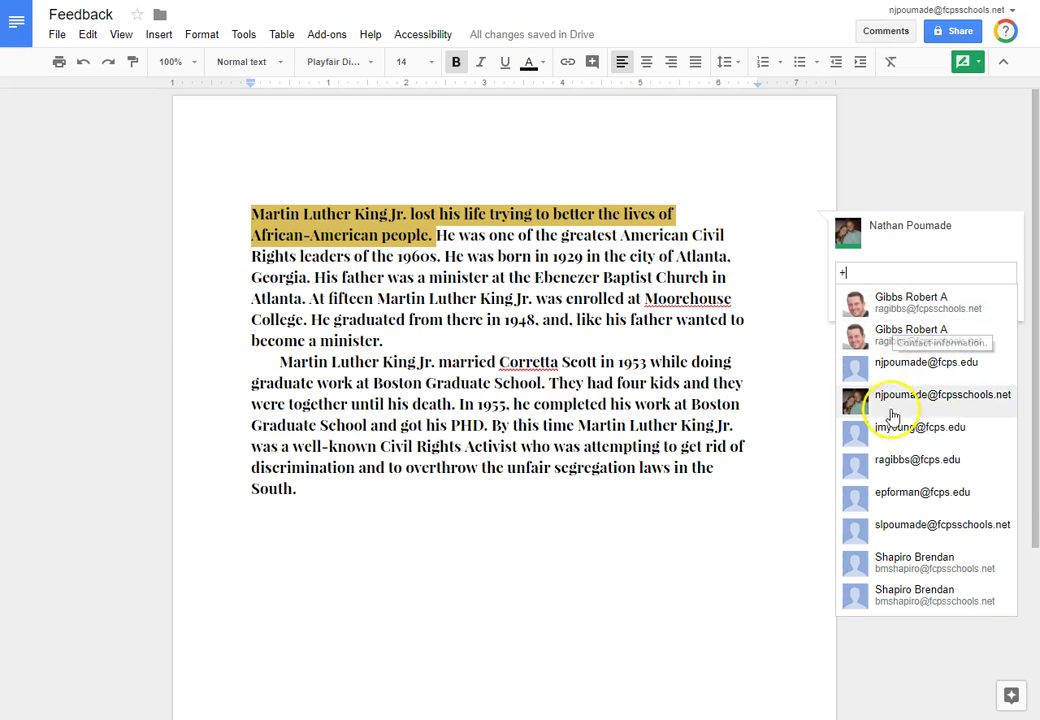
{"action": "left_click", "coordinate": [866, 276]}
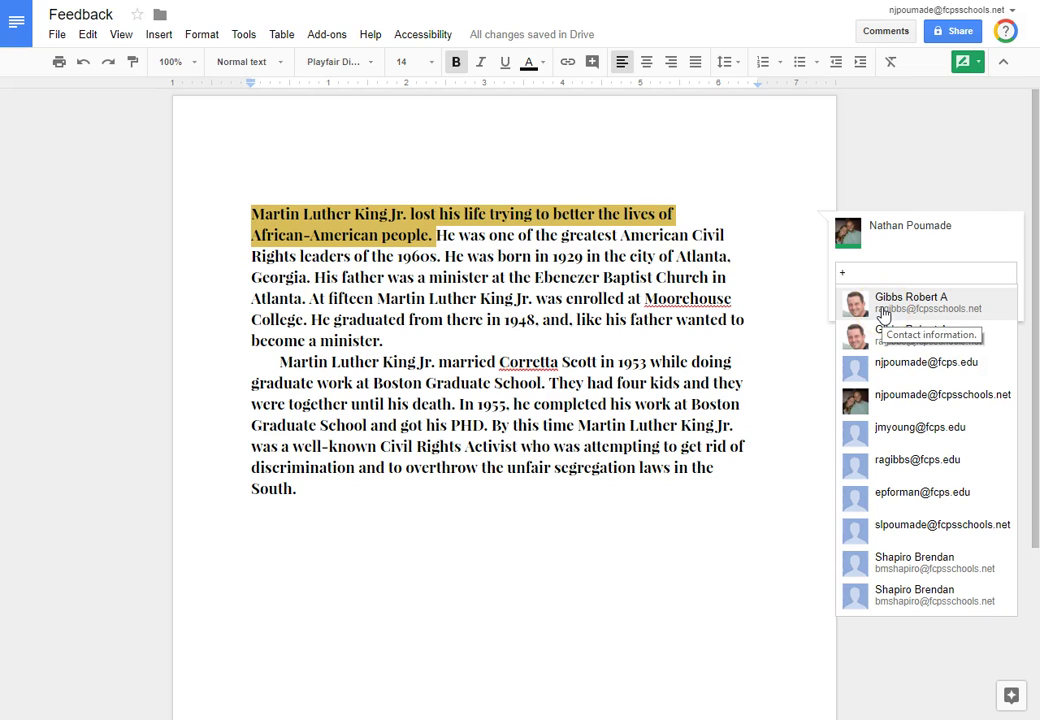
{"action": "left_click", "coordinate": [883, 313]}
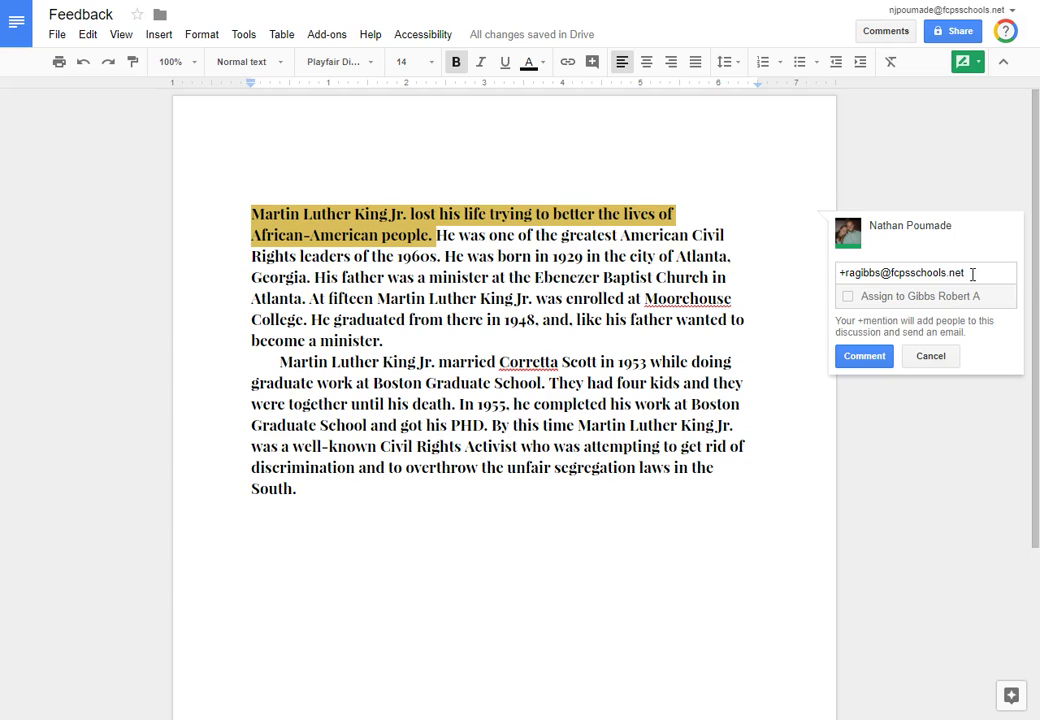
{"action": "type", "text": "I would rea"}
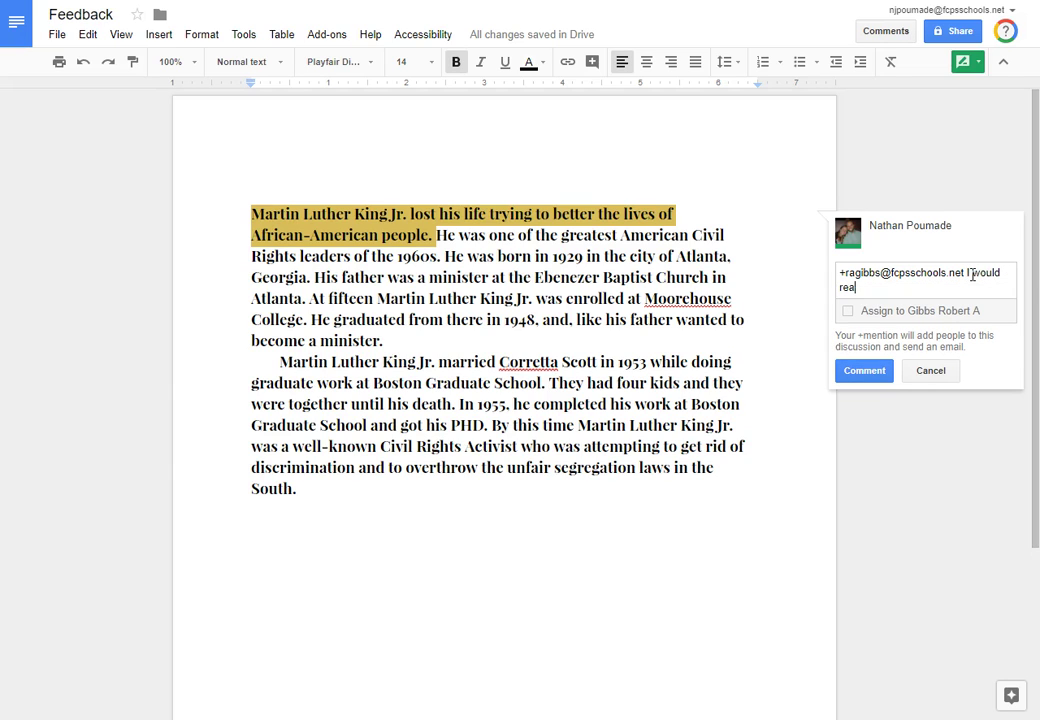
{"action": "type", "text": "lly love to learn more."}
{"action": "left_click", "coordinate": [849, 311]}
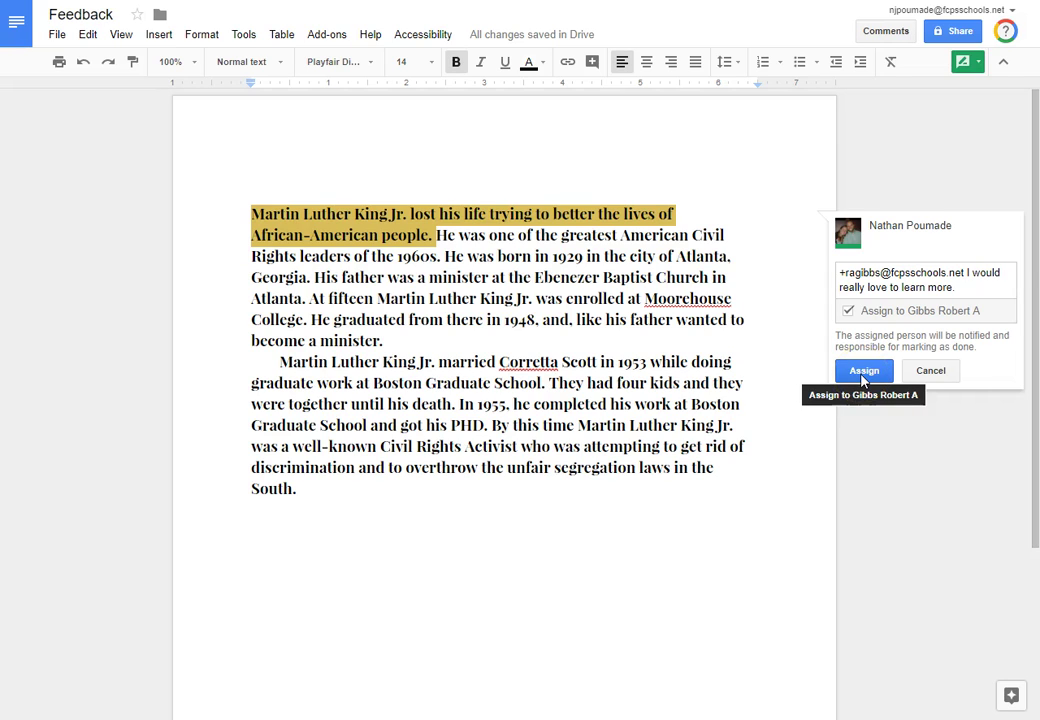
{"action": "left_click", "coordinate": [921, 376]}
{"action": "left_click", "coordinate": [804, 256]}
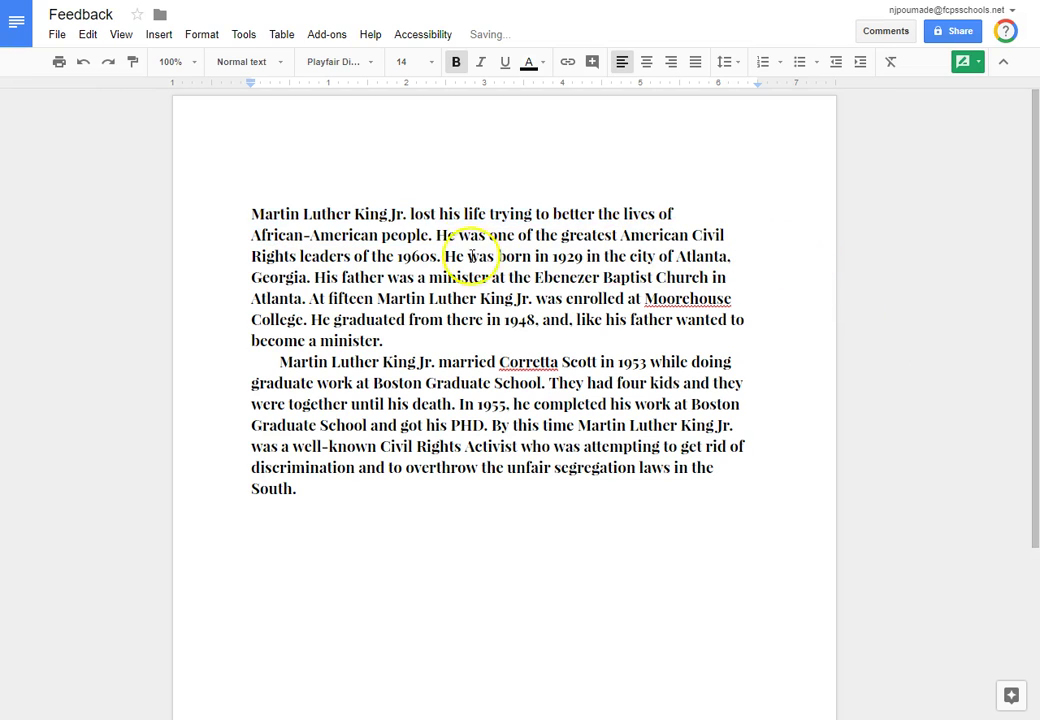
- Switch the document to Editing mode and back to Suggesting mode
{"action": "left_click", "coordinate": [432, 235]}
{"action": "left_click", "coordinate": [966, 63]}
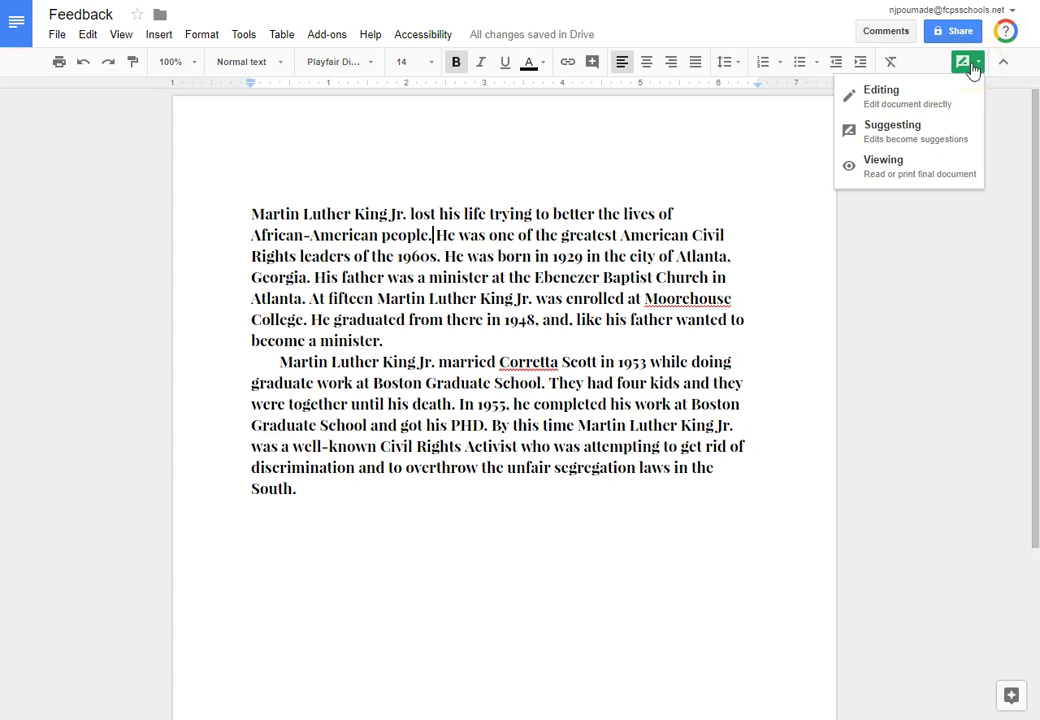
{"action": "left_click", "coordinate": [907, 93]}
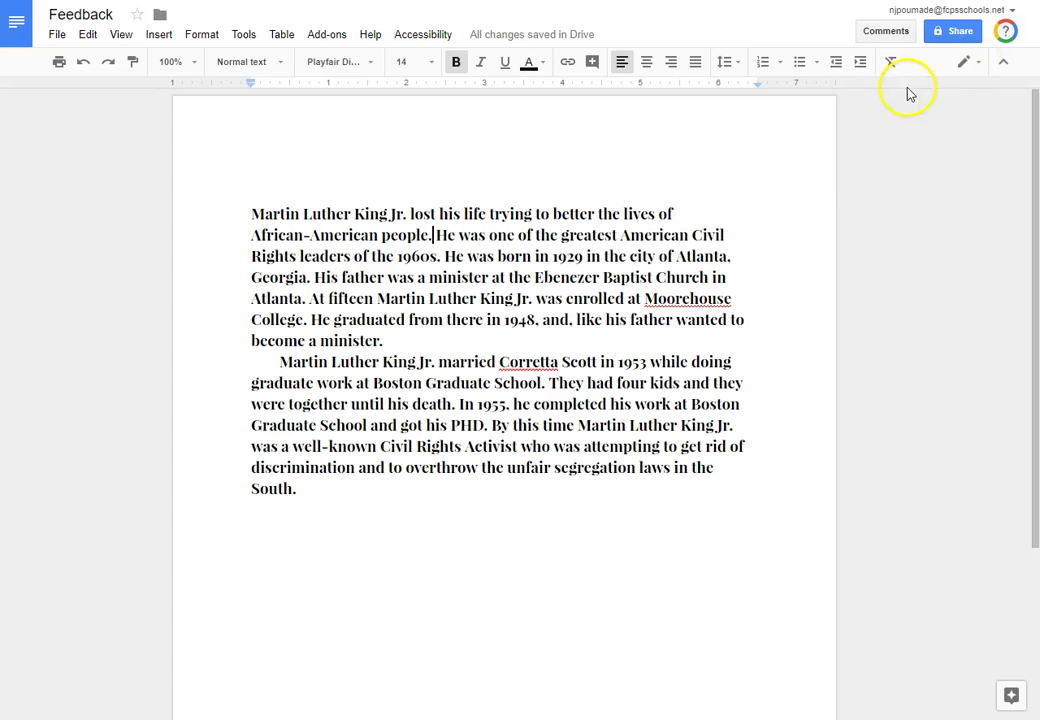
{"action": "left_click", "coordinate": [983, 72]}
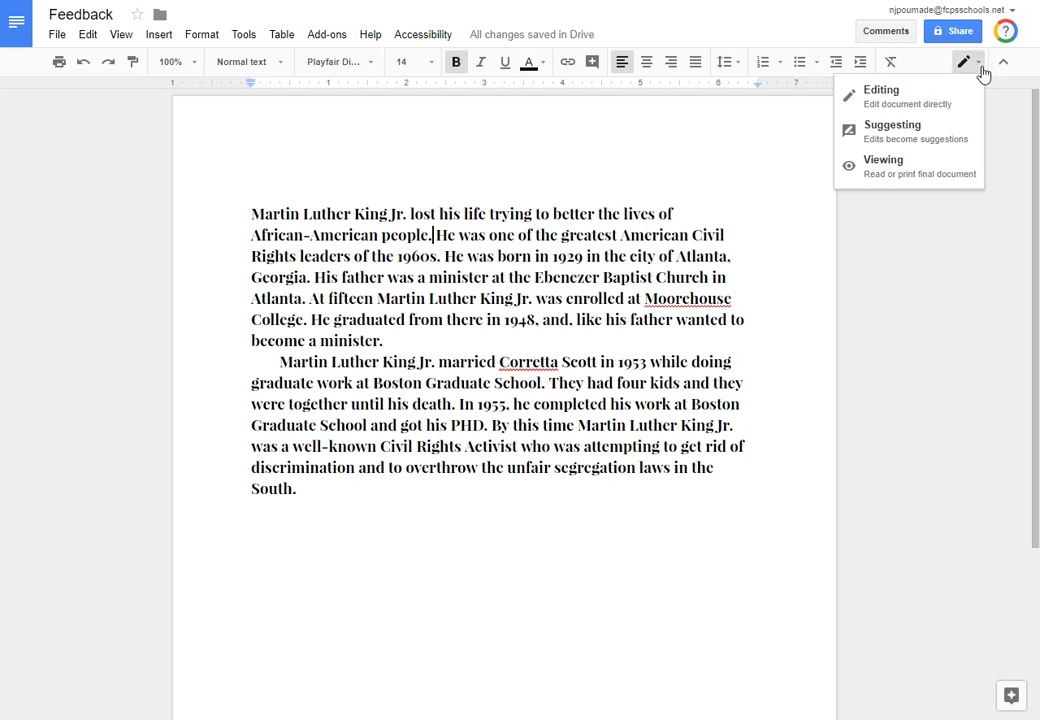
{"action": "left_click", "coordinate": [958, 133]}
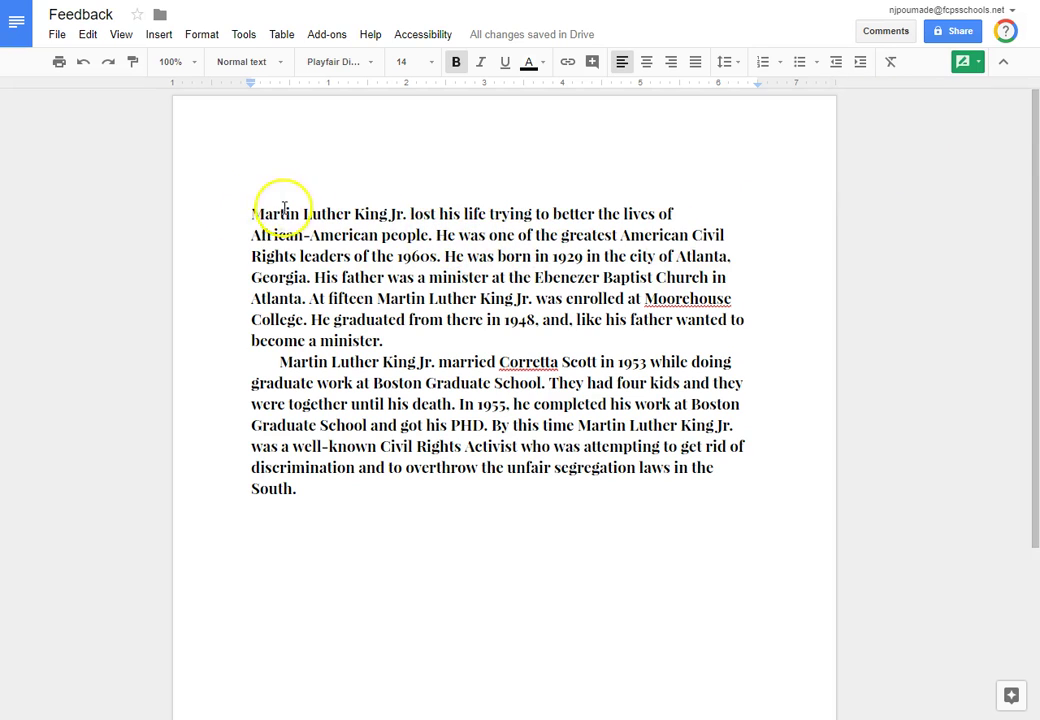
- Suggest adding "I would really love to learn more." after the first sentence and accept the suggestion
{"action": "left_click", "coordinate": [442, 229]}
{"action": "type", "text": "I would "}
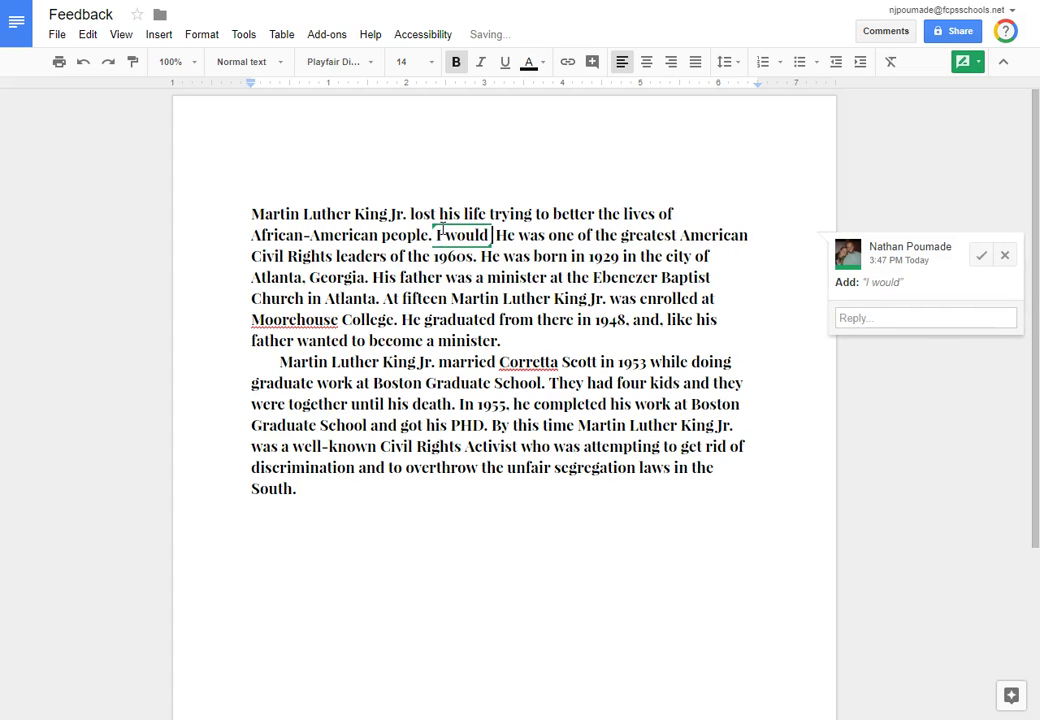
{"action": "type", "text": "reallt"}
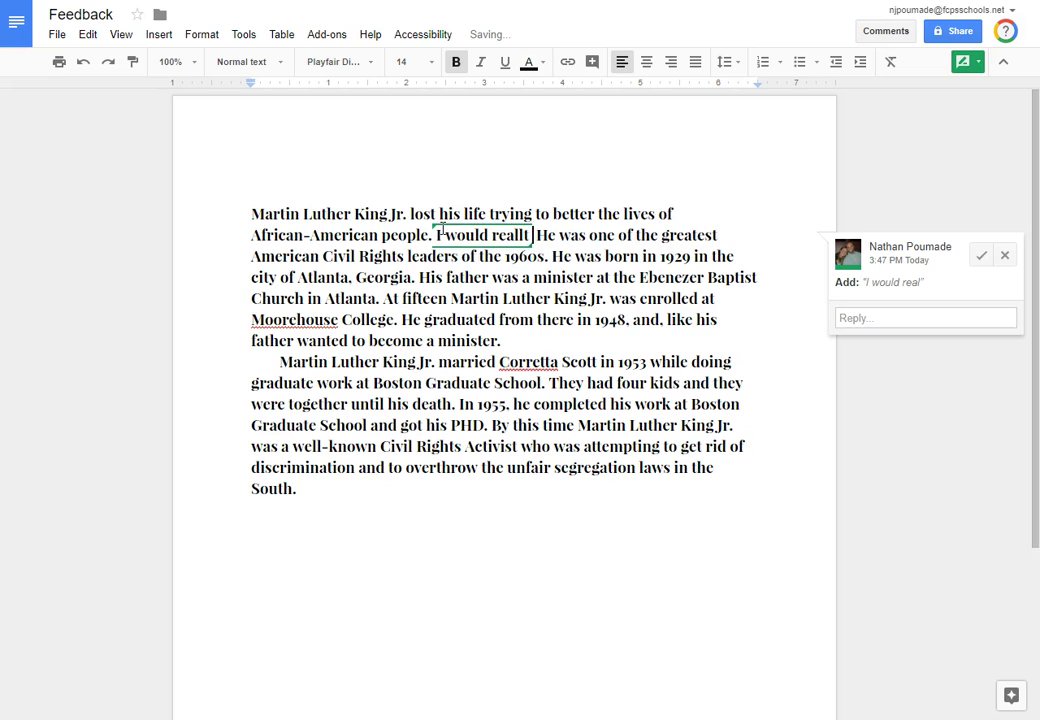
{"action": "key", "text": "BackSpace"}
{"action": "type", "text": "y "}
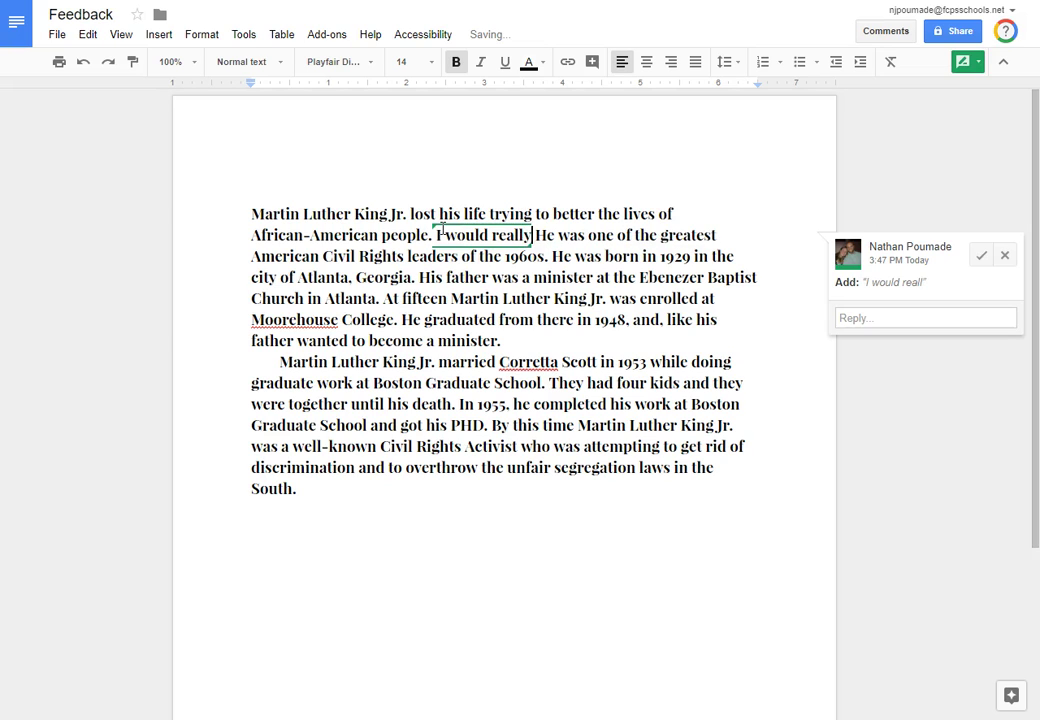
{"action": "type", "text": "love to learn "}
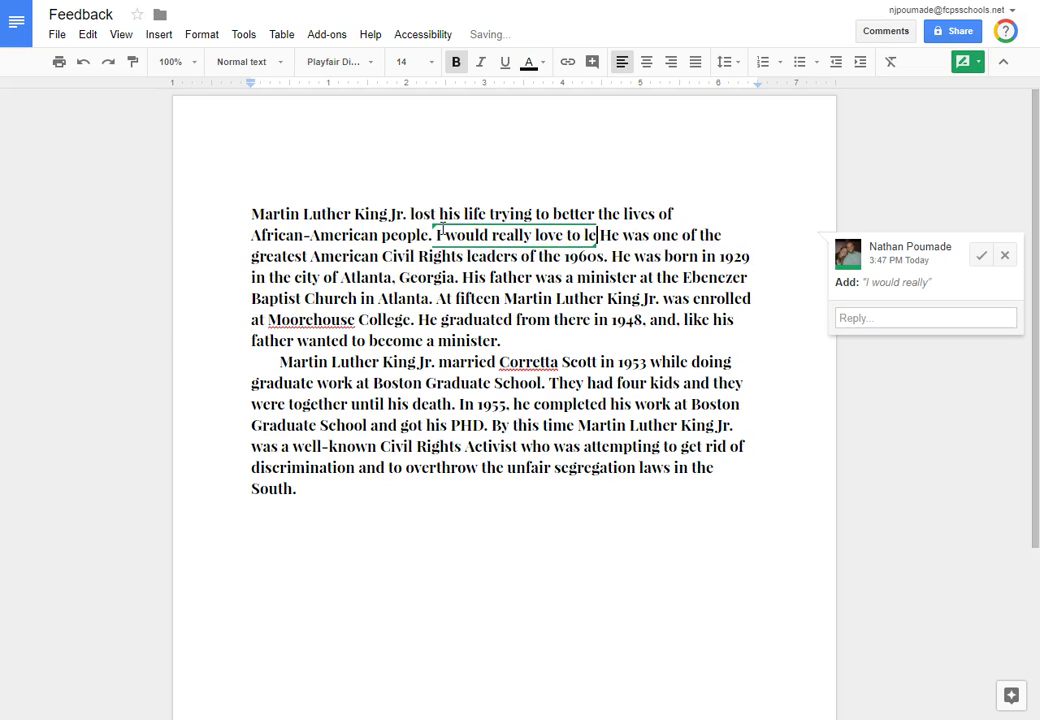
{"action": "type", "text": "more."}
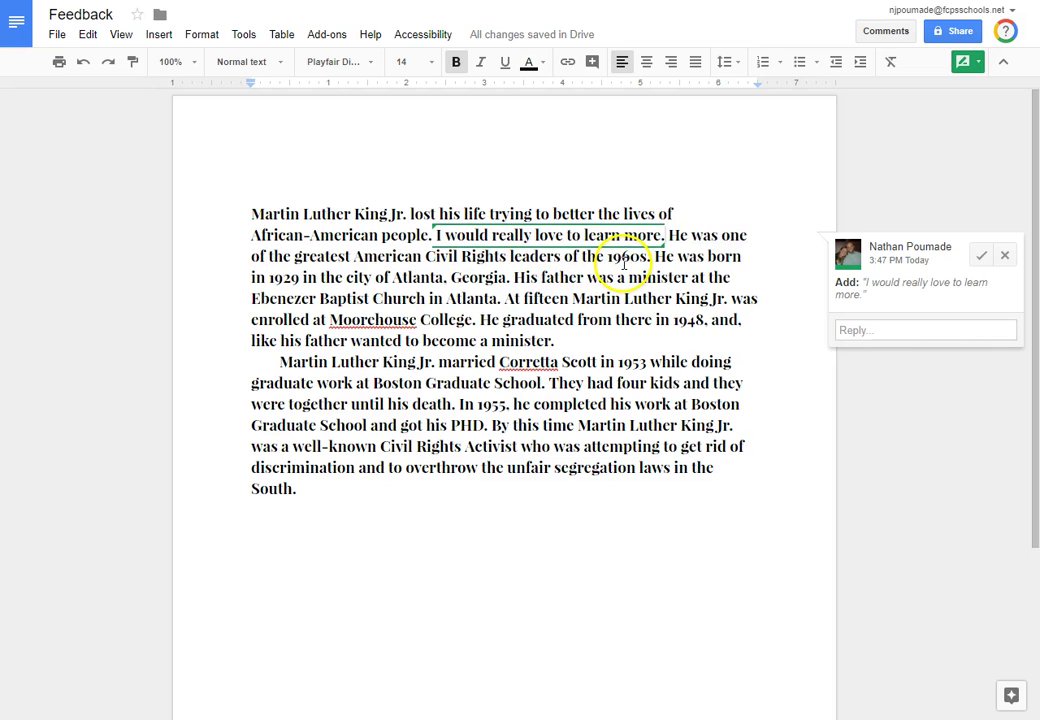
{"action": "left_click", "coordinate": [436, 234]}
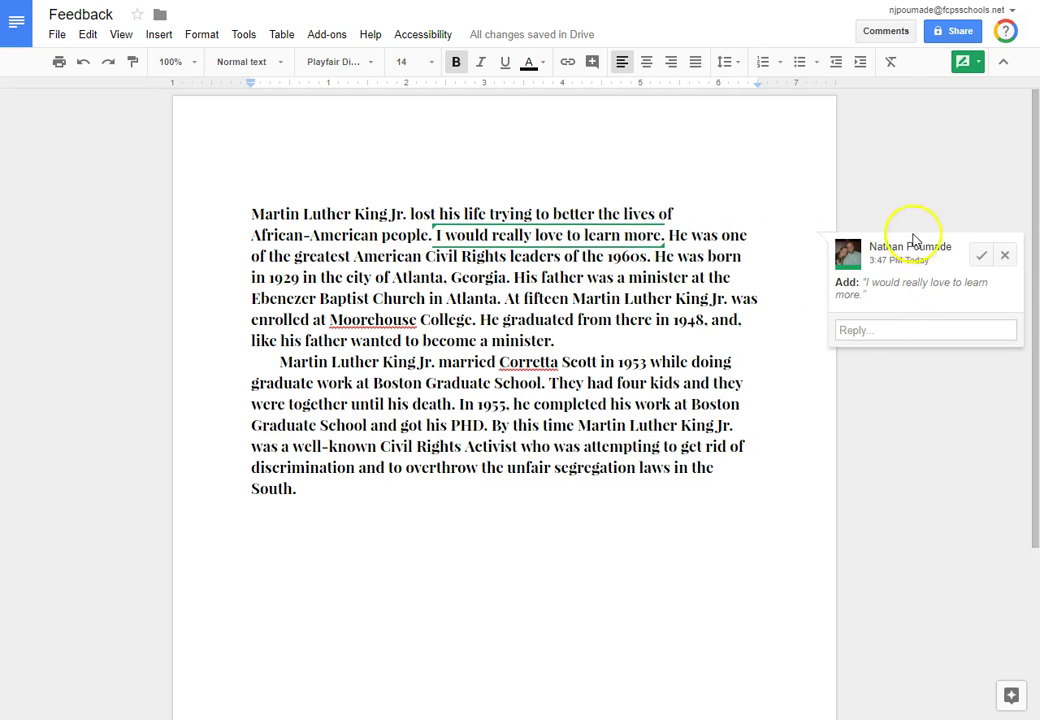
{"action": "left_click", "coordinate": [981, 258]}
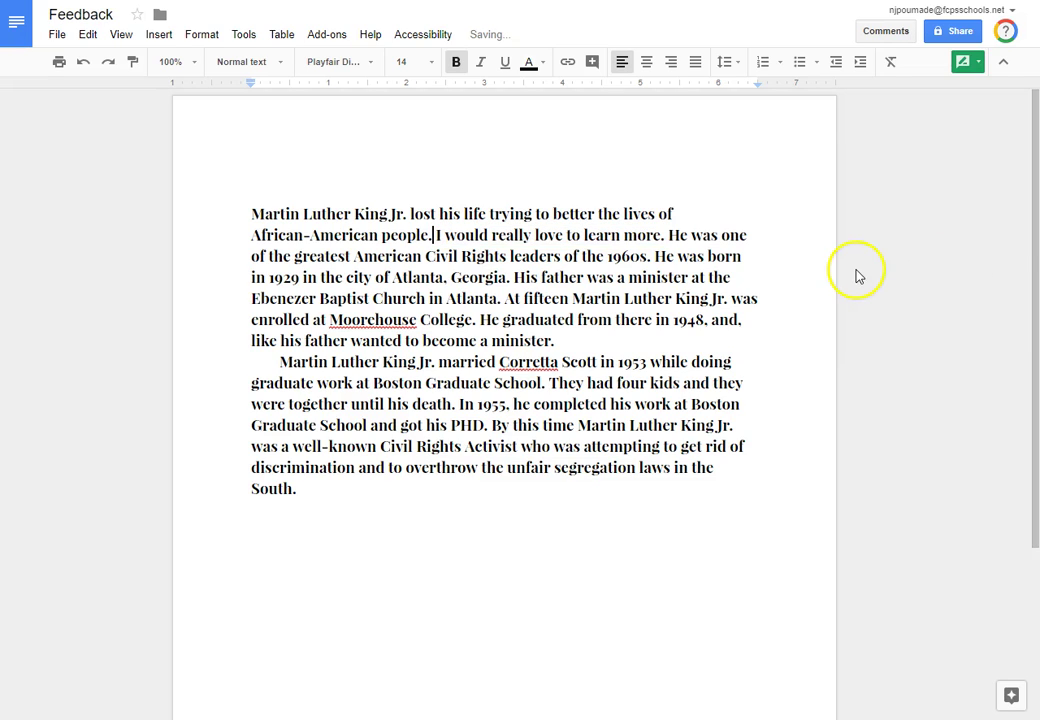
- Suggest deleting the sentence "I would really love to learn more." and accept the deletion
{"action": "left_click_drag", "start_coordinate": [433, 237], "coordinate": [664, 236]}
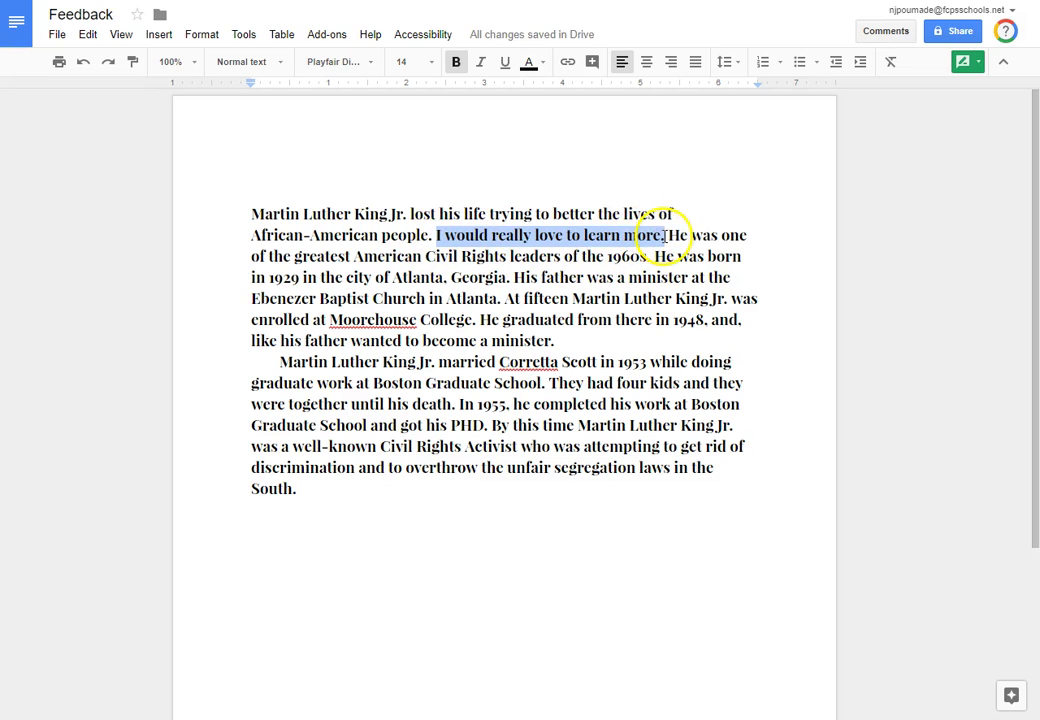
{"action": "key", "text": "BackSpace"}
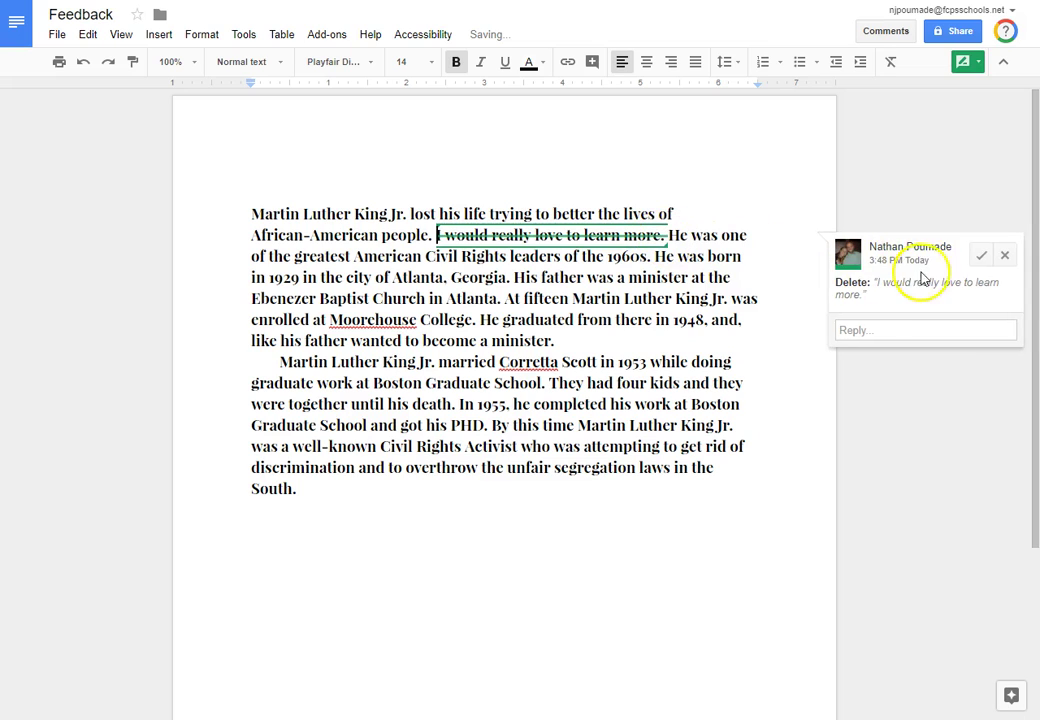
{"action": "left_click", "coordinate": [980, 257]}
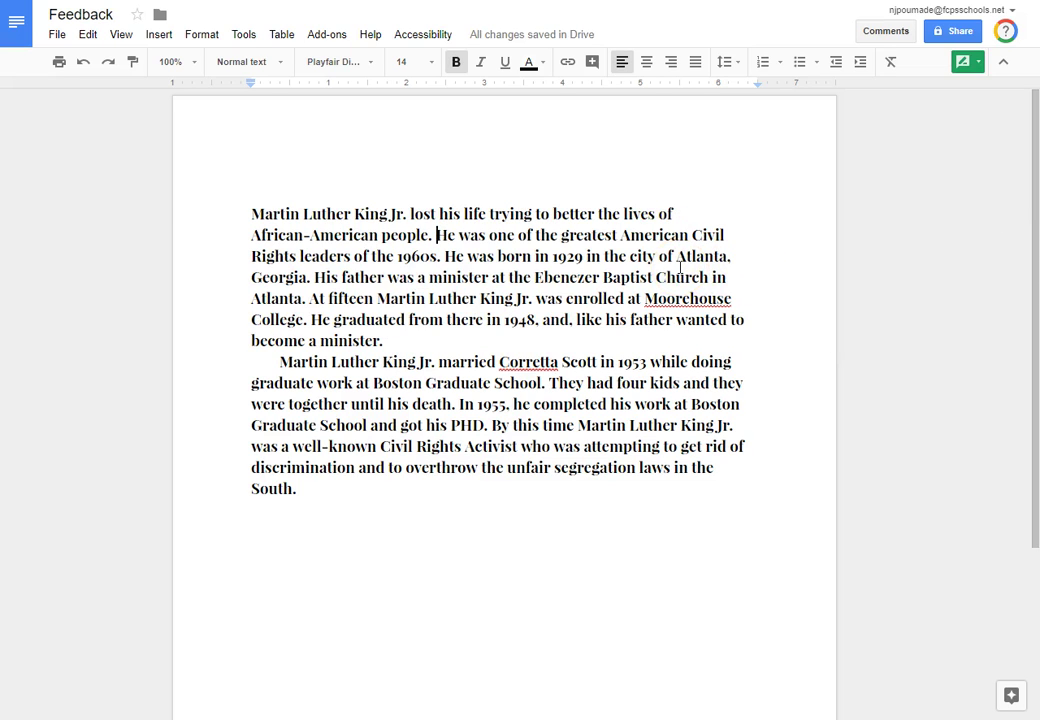
- Suggest inserting "I would really love to learn more." in front of "He was one of the greatest American Civil Rights leaders"
{"action": "type", "text": "I would "}
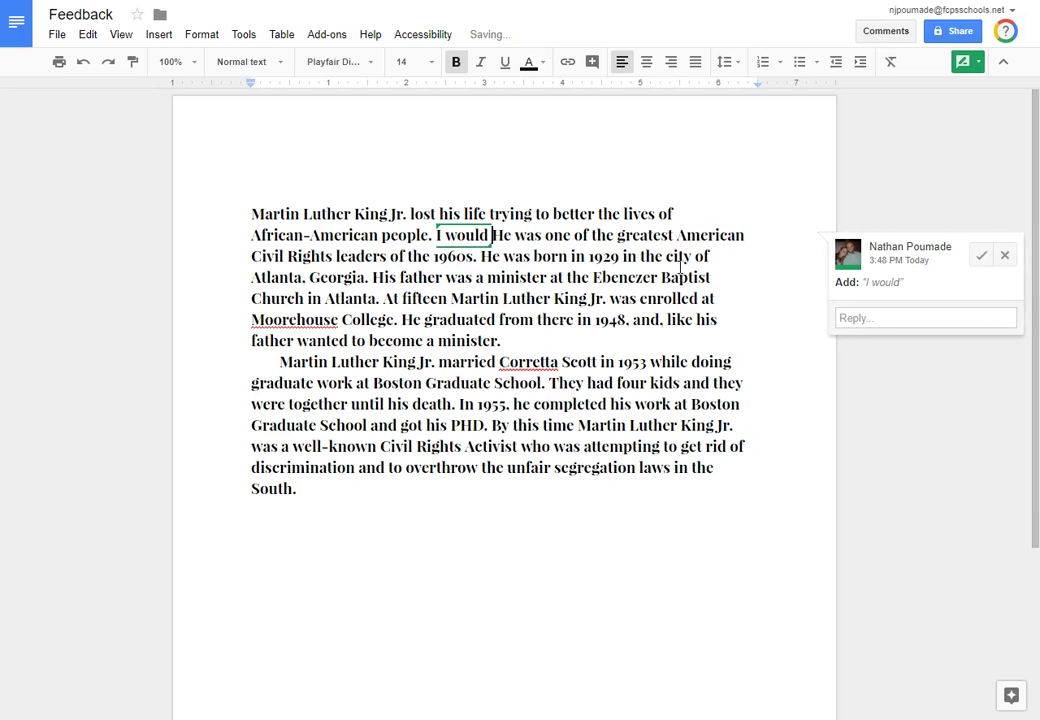
{"action": "type", "text": "really lov"}
{"action": "type", "text": "e"}
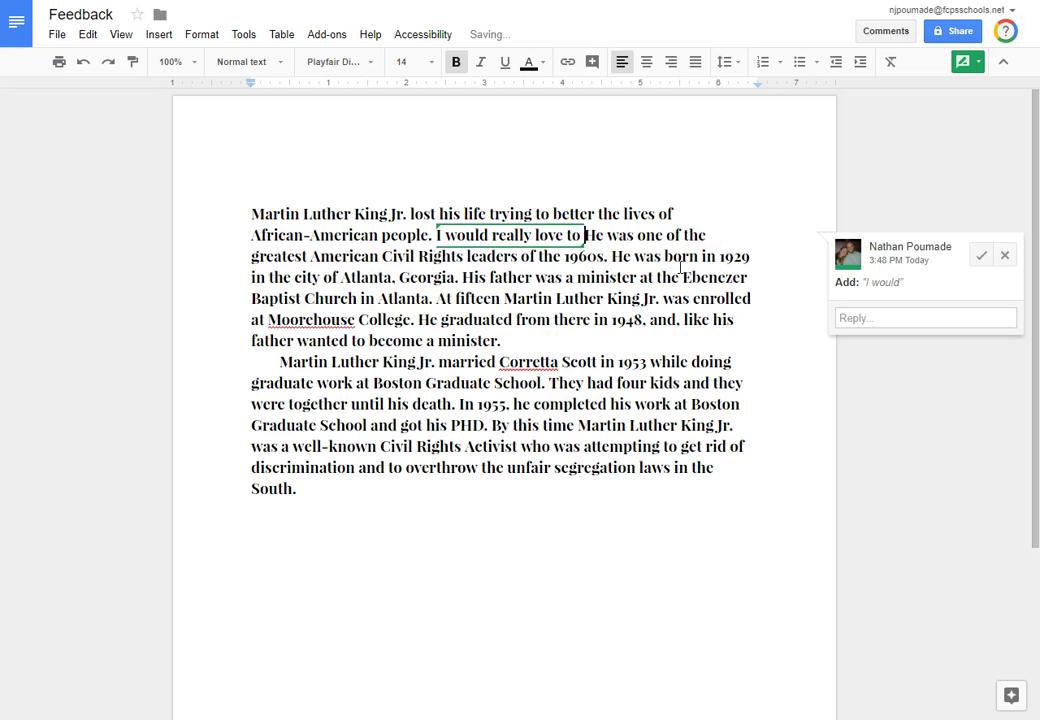
{"action": "type", "text": " to learn more."}
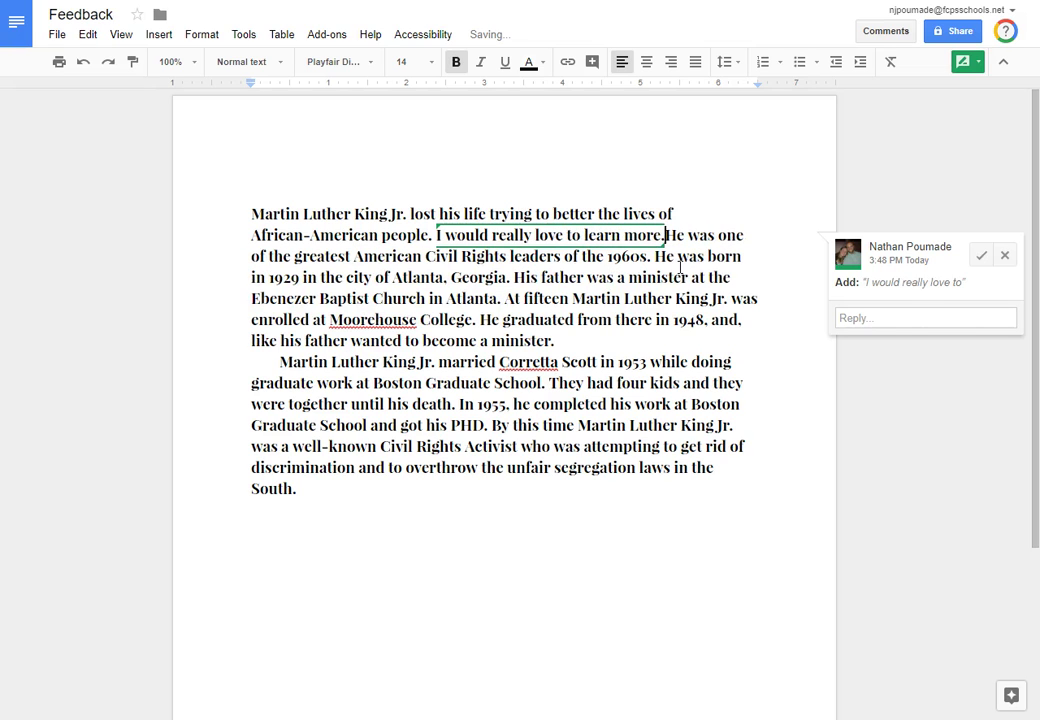
- Reject the suggested addition "I would really love to learn more." in the first paragraph
{"action": "left_click", "coordinate": [1004, 257]}
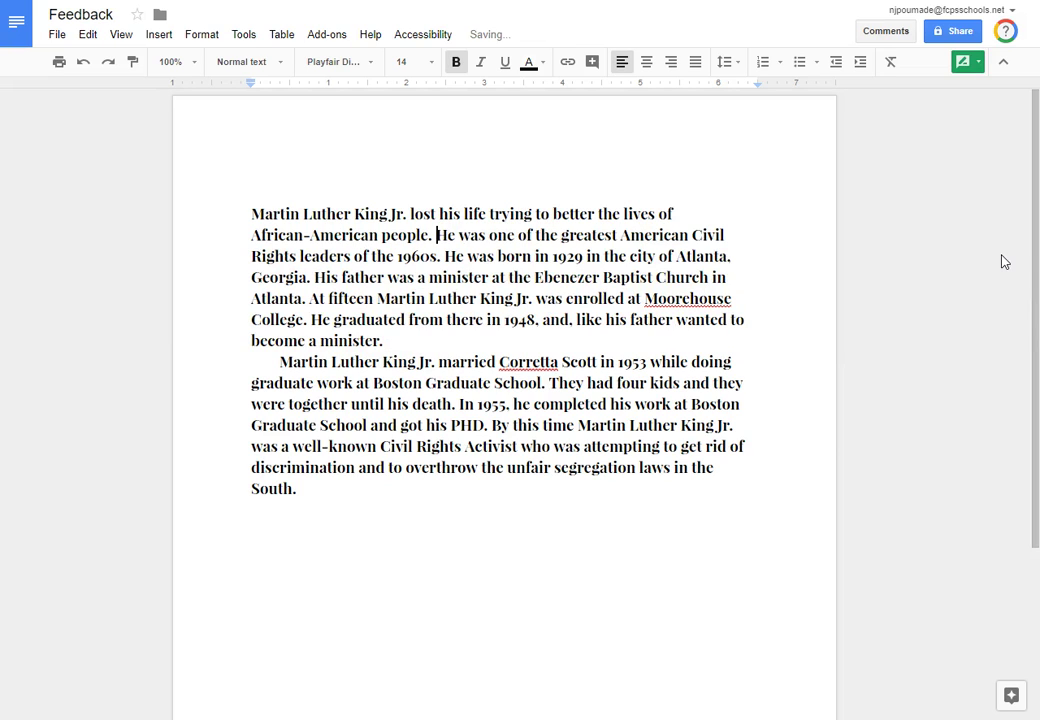
{"action": "left_click", "coordinate": [952, 239]}
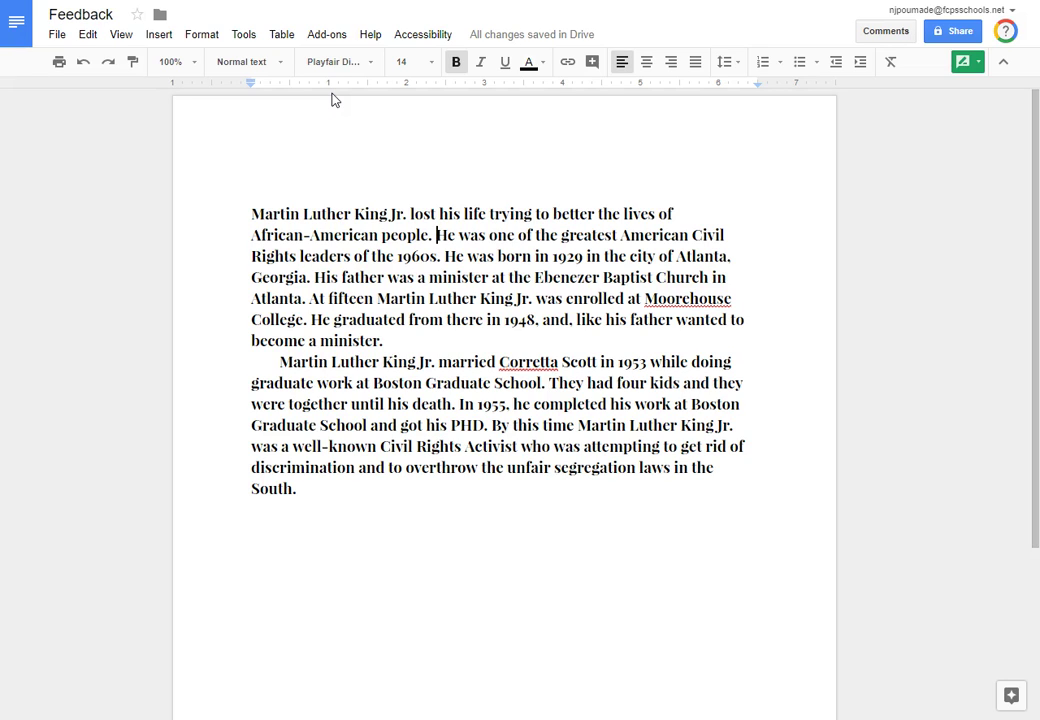
- Add an automatic substitution in the document preferences that replaces "$" with "need more information" and save it
{"action": "left_click", "coordinate": [256, 40]}
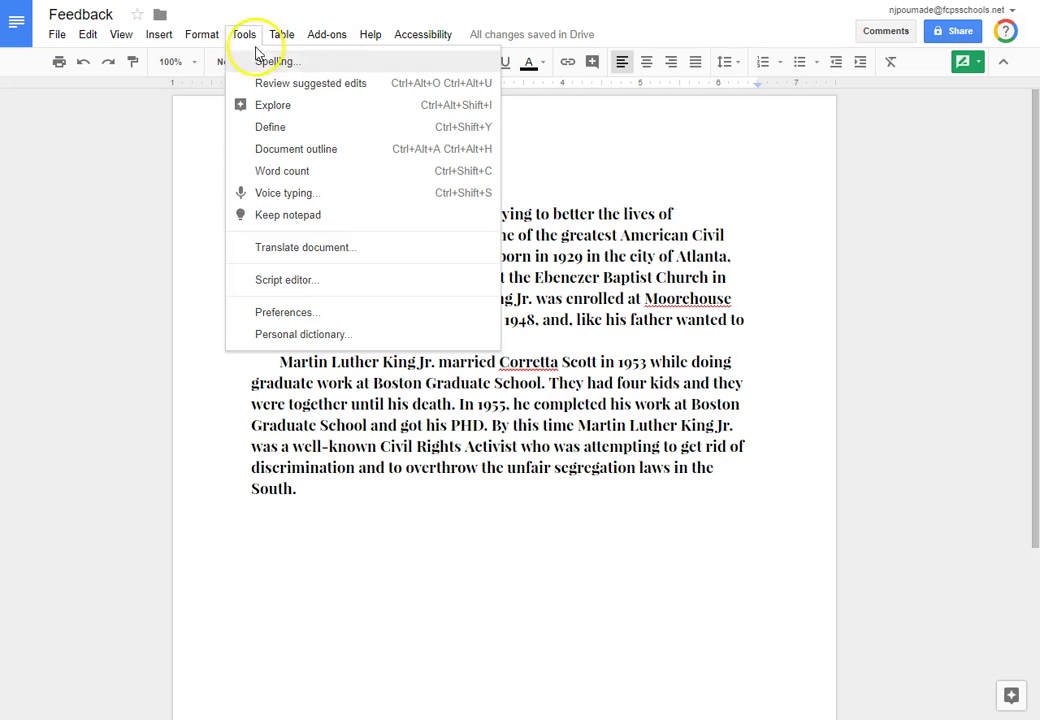
{"action": "left_click", "coordinate": [284, 313]}
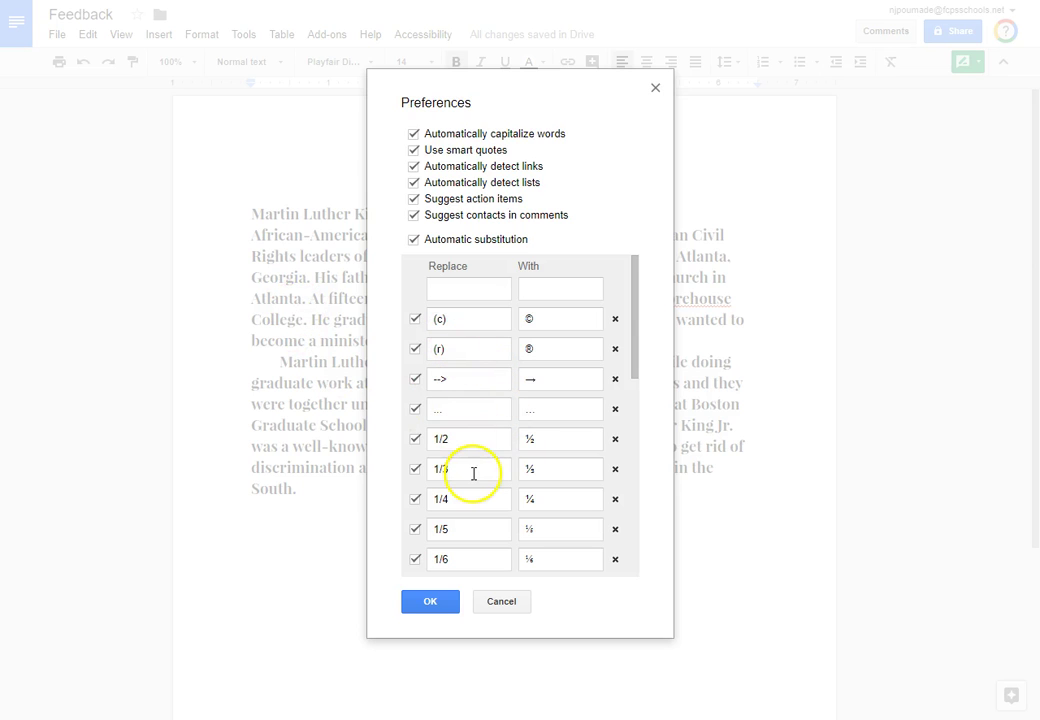
{"action": "left_click", "coordinate": [458, 291]}
{"action": "type", "text": "$"}
{"action": "left_click", "coordinate": [545, 282]}
{"action": "type", "text": "Need more infor"}
{"action": "type", "text": "mation"}
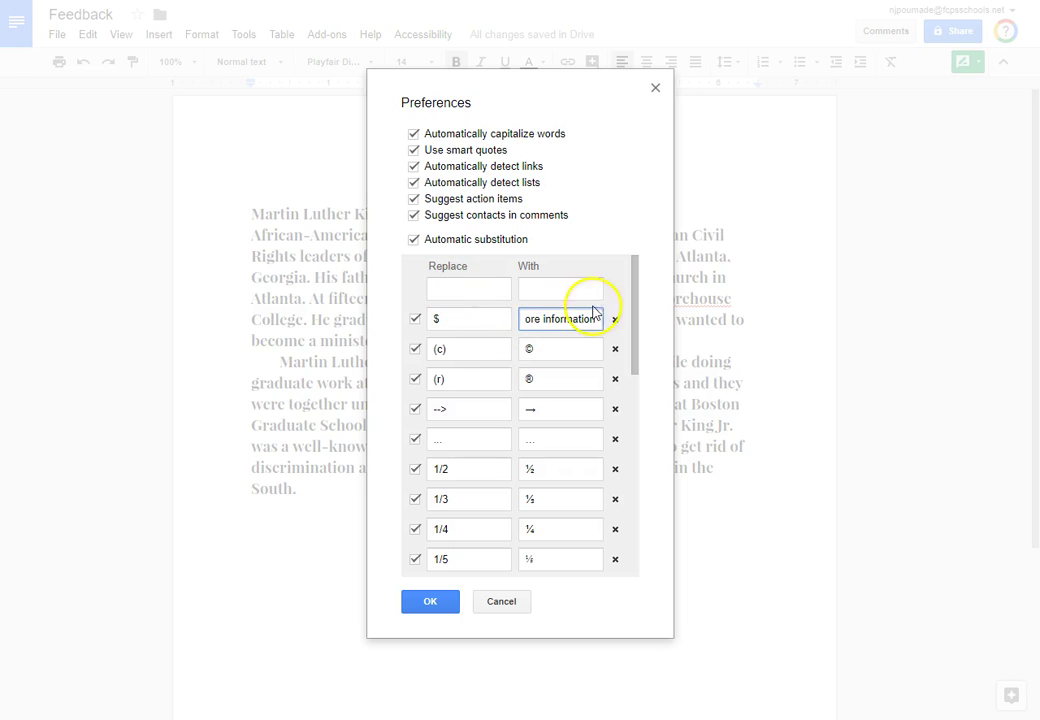
{"action": "left_click", "coordinate": [432, 603]}
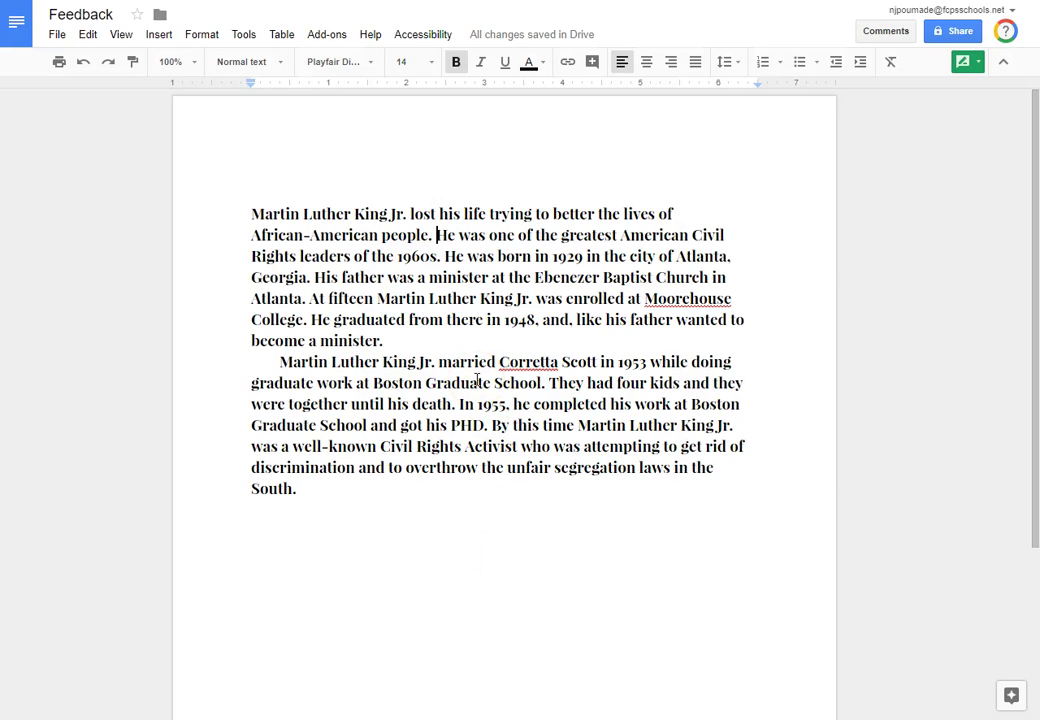
- Try the "$" substitution after the first sentence and suggest adding "need more information" in front of "He was one of the greatest"
{"action": "type", "text": "S"}
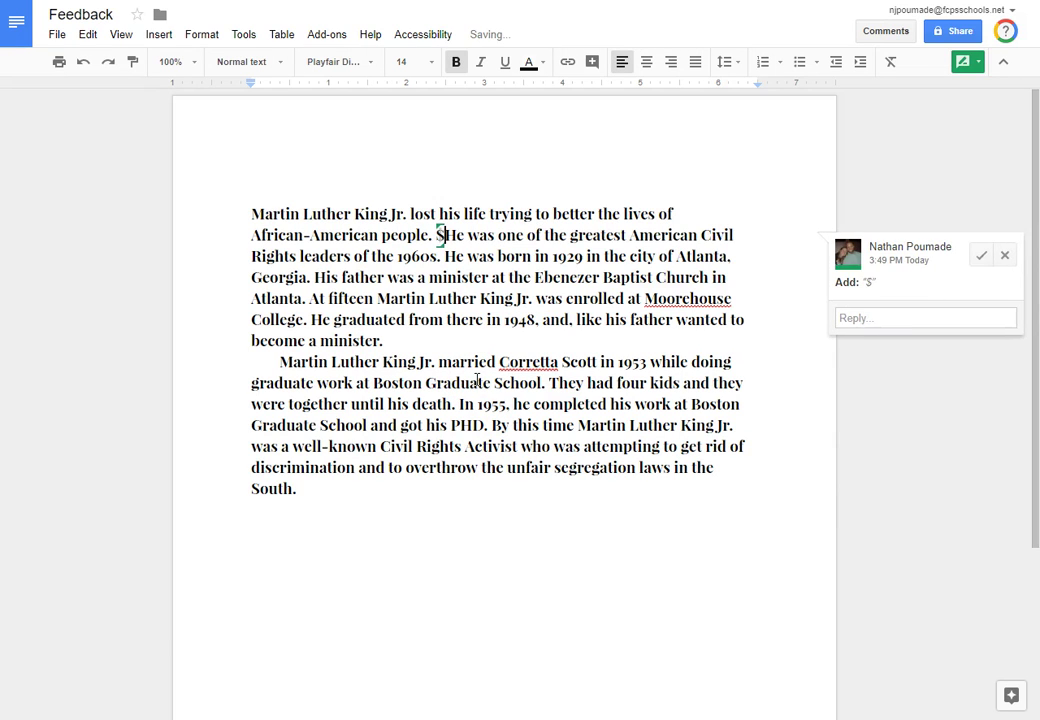
{"action": "key", "text": "BackSpace"}
{"action": "type", "text": "need more information"}
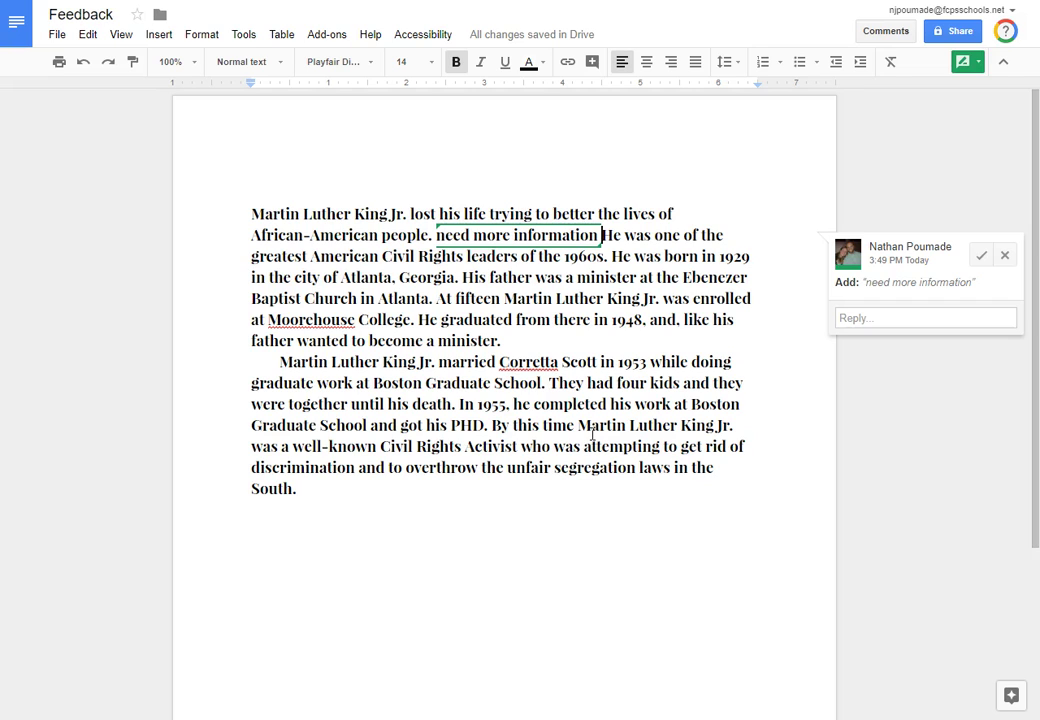
{"action": "left_click", "coordinate": [614, 559]}
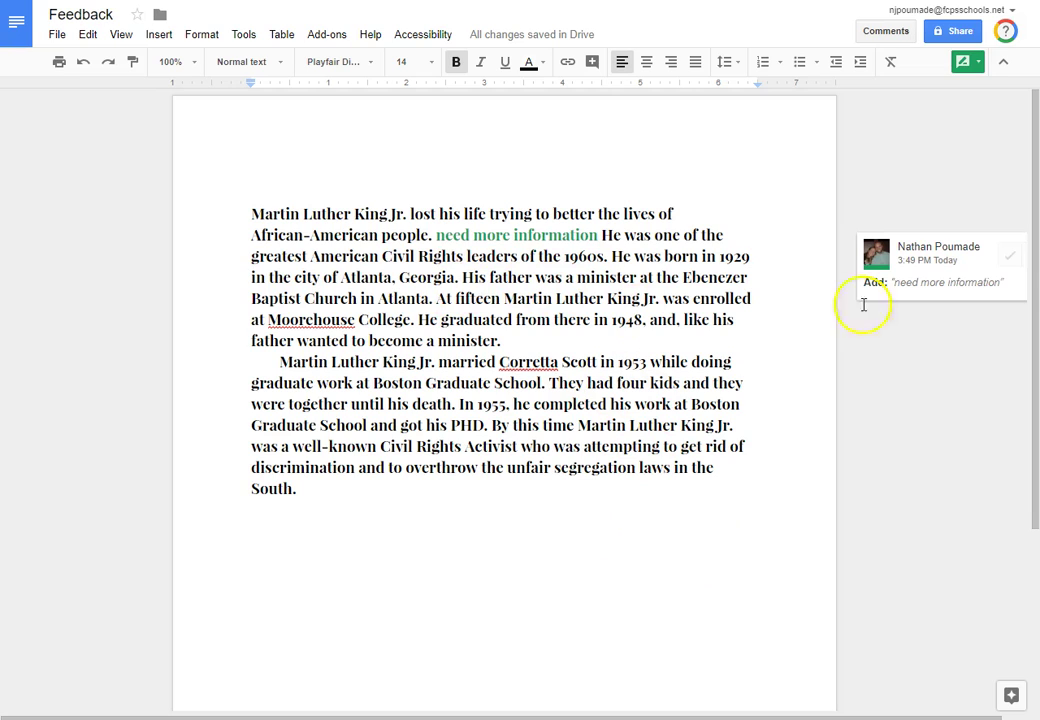